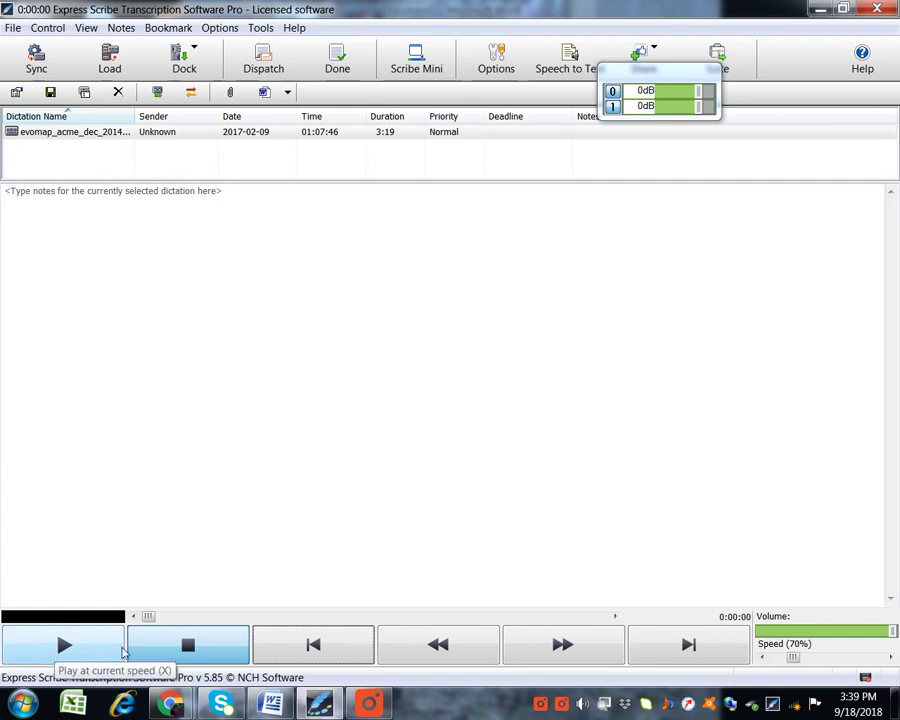
- Open Express Scribe's Options menu to reach the program setting categories
left_click(231, 35)
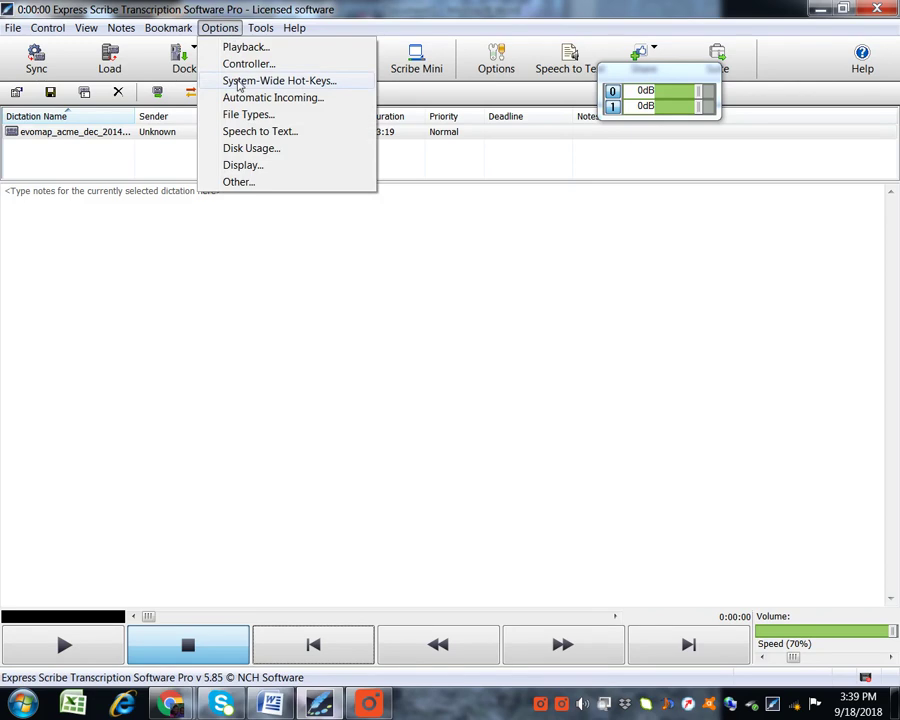
left_click(239, 86)
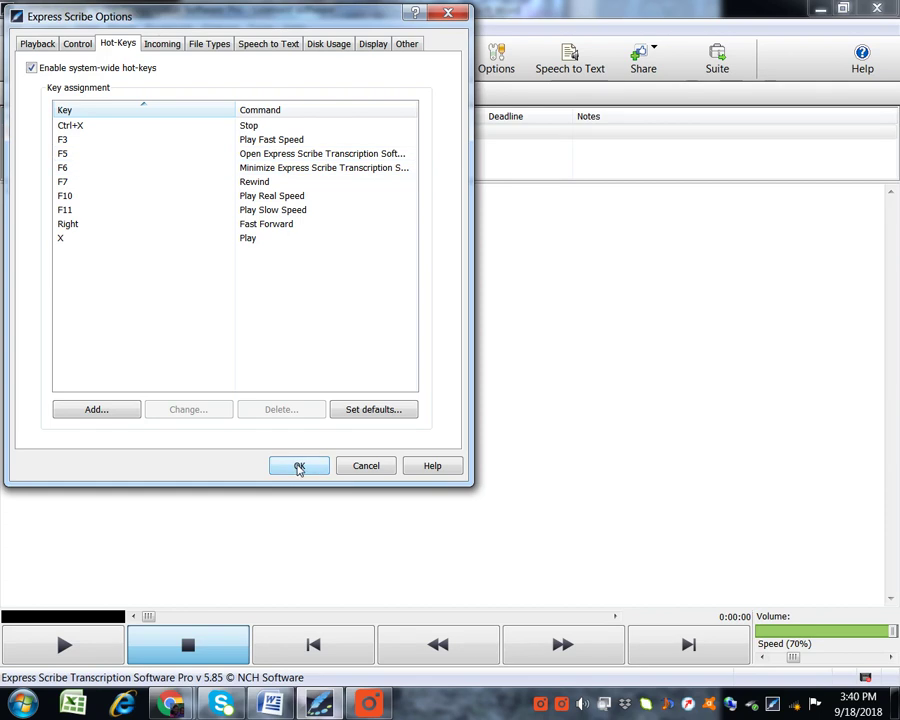
left_click(298, 467)
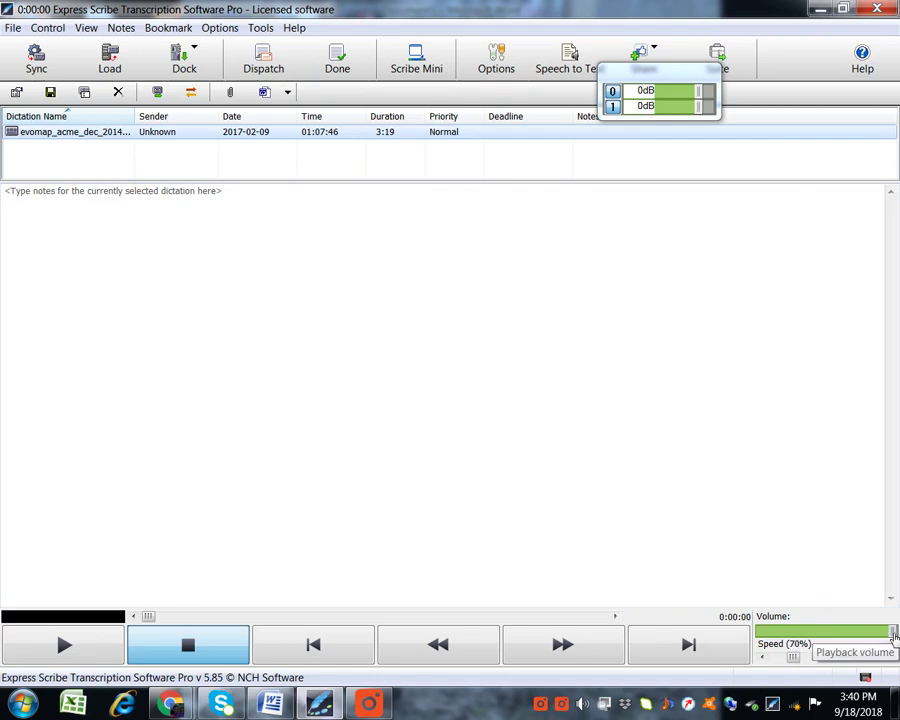
mouse_move(890, 631)
left_mouse_down()
mouse_move(864, 631)
mouse_move(893, 631)
left_mouse_up()
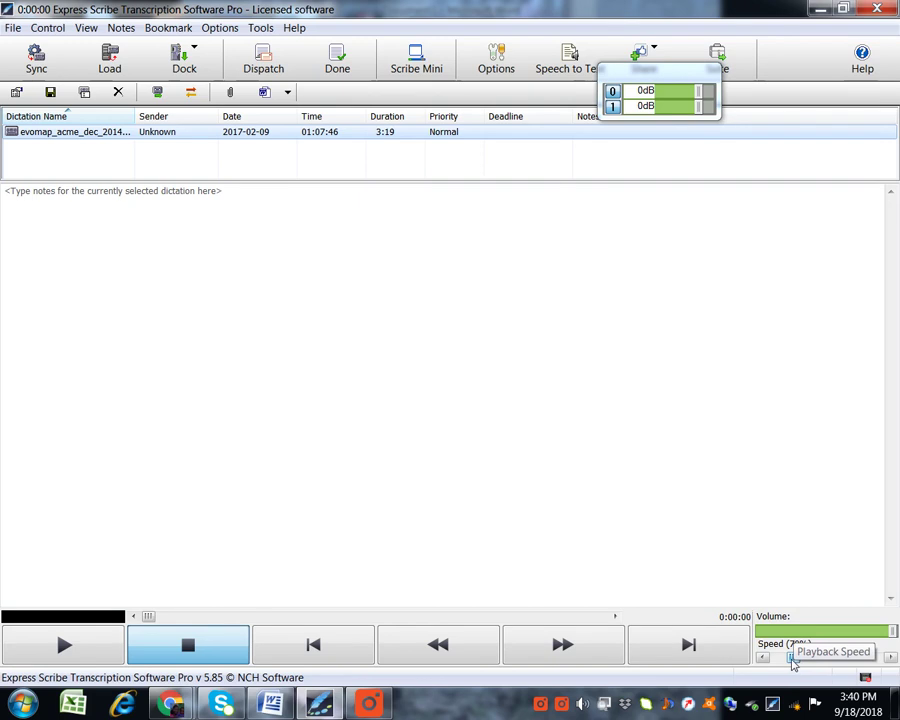
mouse_move(791, 658)
left_mouse_down()
mouse_move(820, 658)
mouse_move(795, 661)
left_mouse_up()
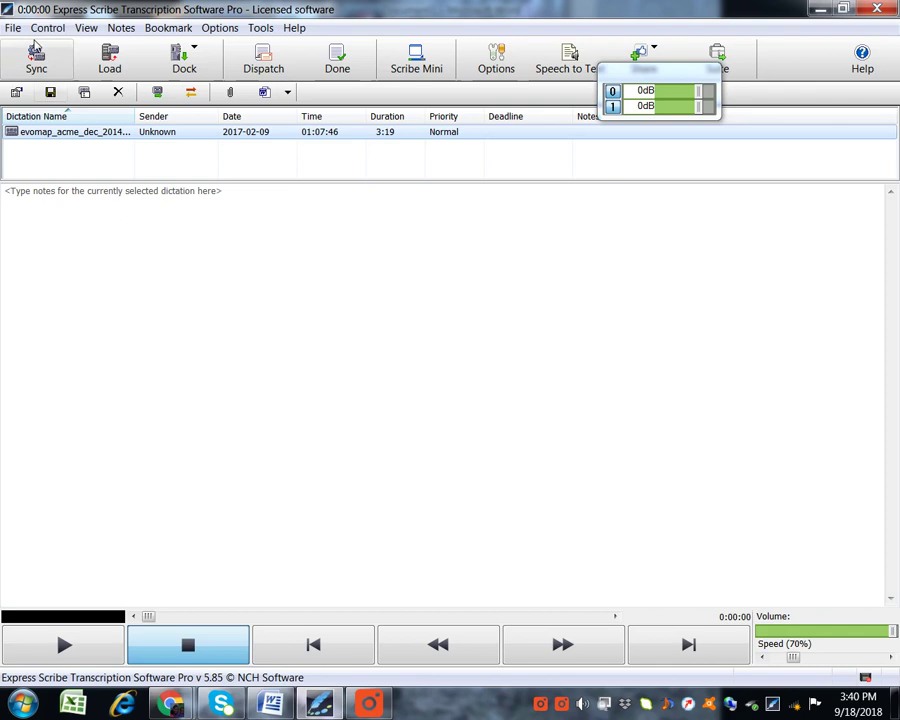
- Load the evomap_acme_dec_2014 dictation from the Dropbox folder into the dictation list
left_click(13, 28)
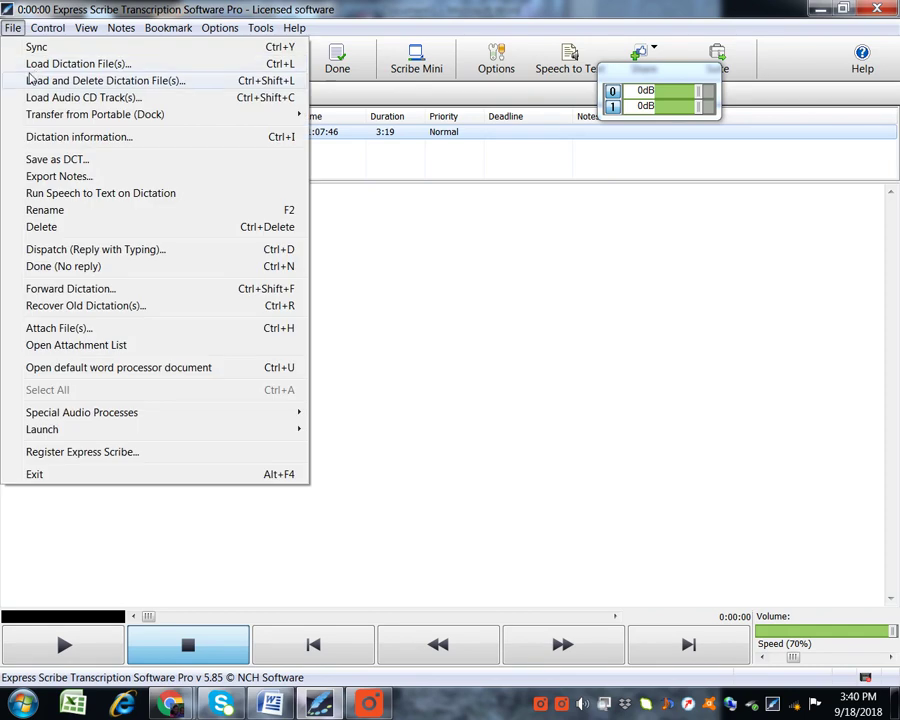
left_click(40, 64)
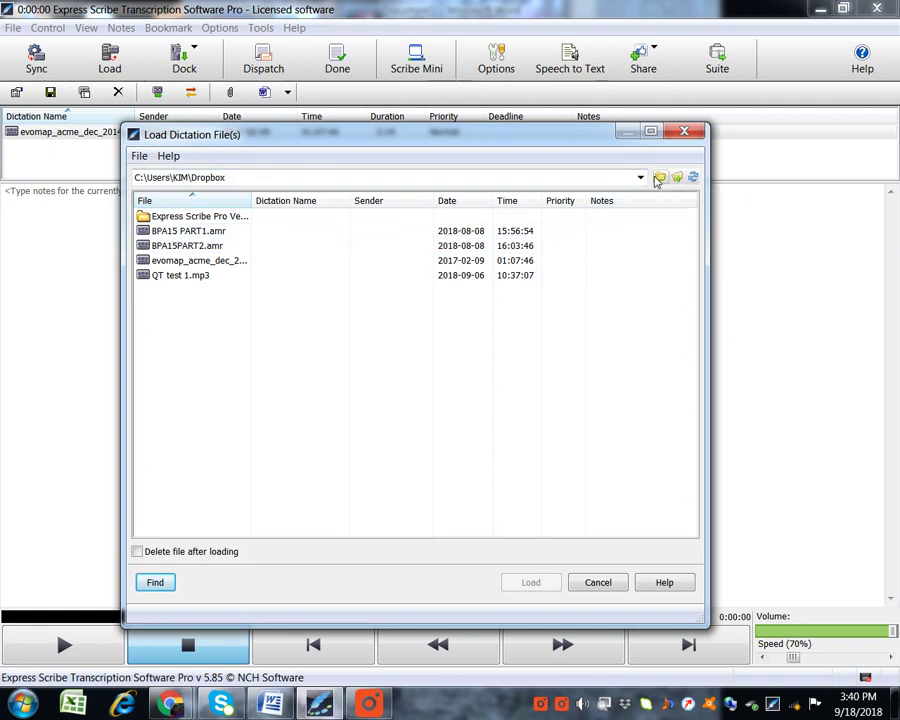
left_click(659, 177)
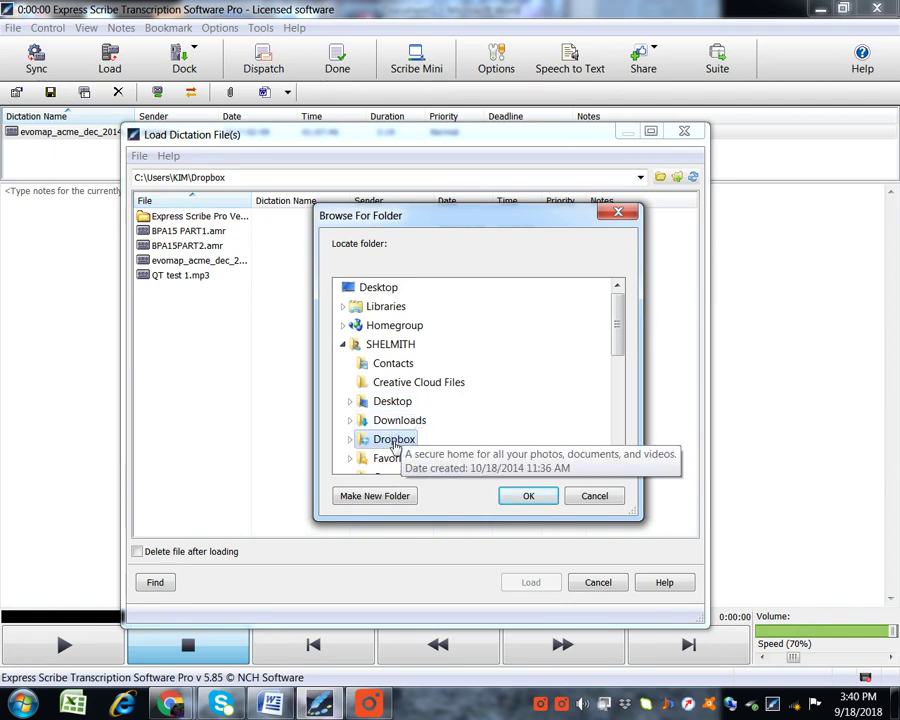
left_click(395, 439)
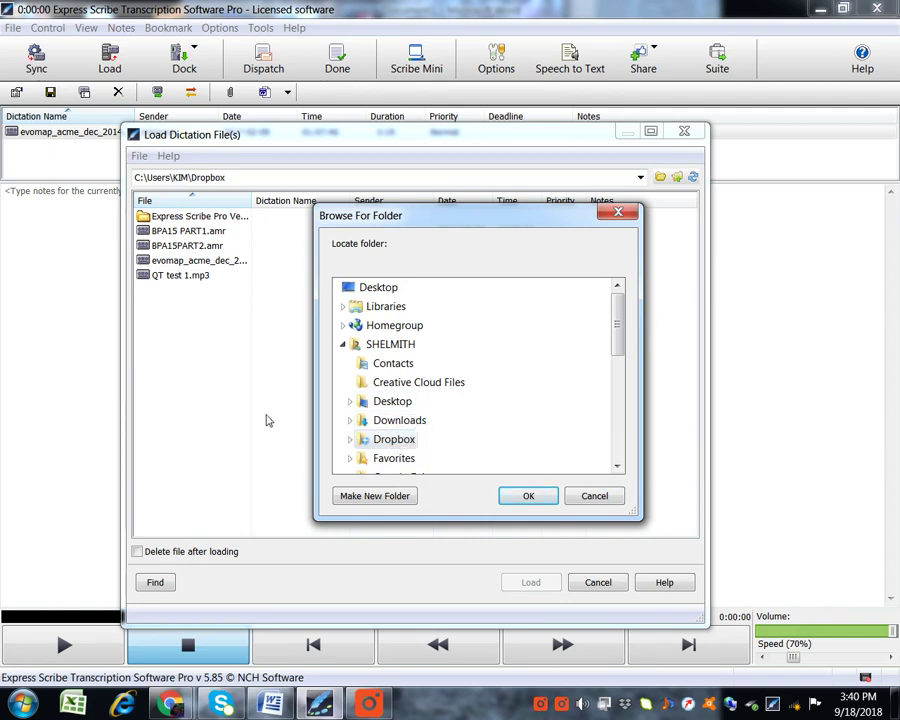
left_click(536, 497)
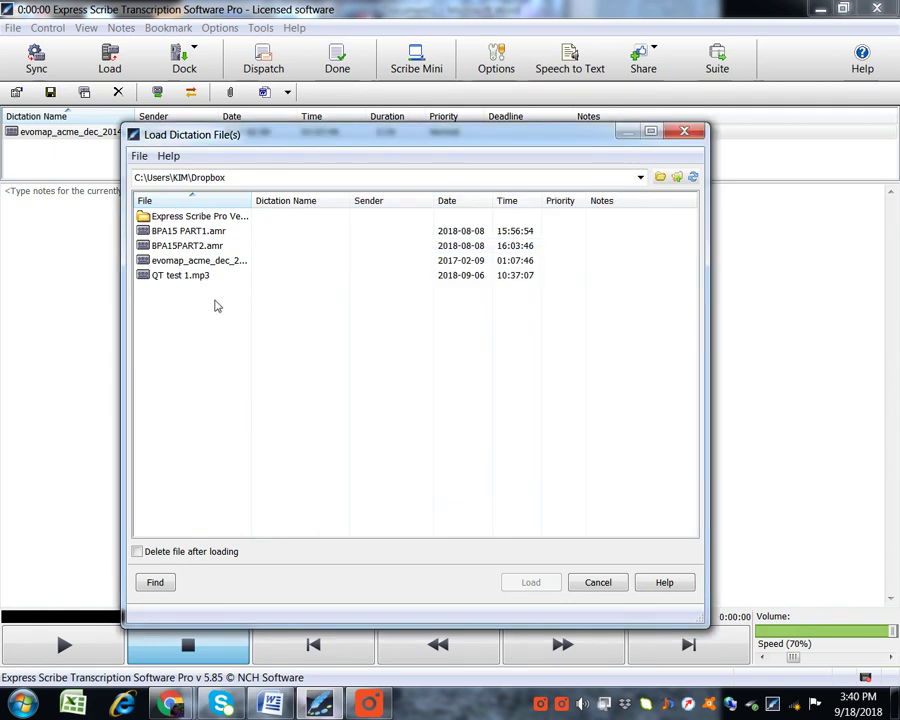
left_click(176, 261)
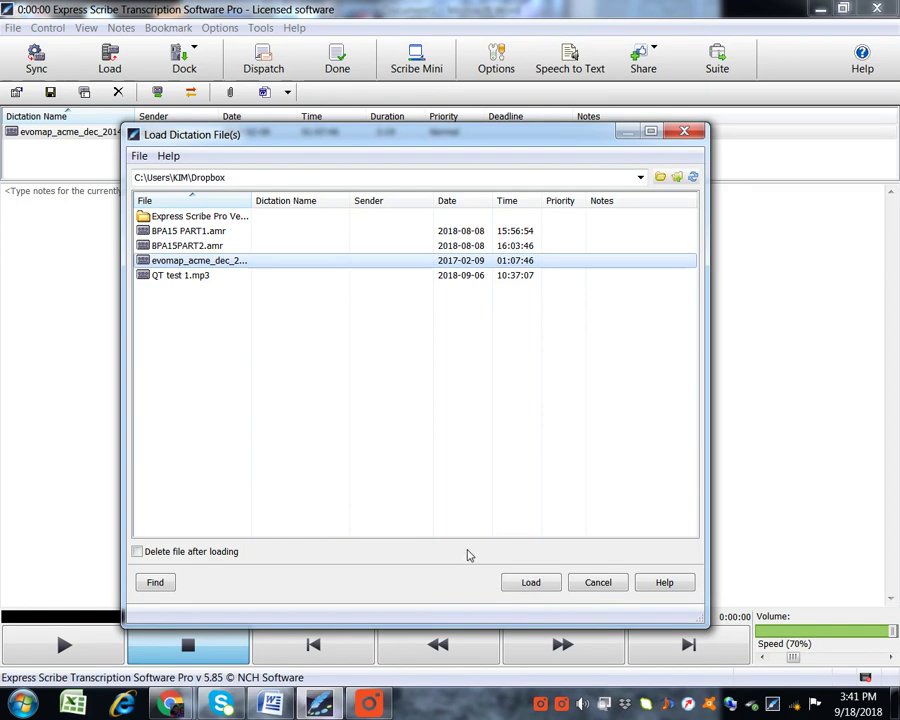
left_click(532, 584)
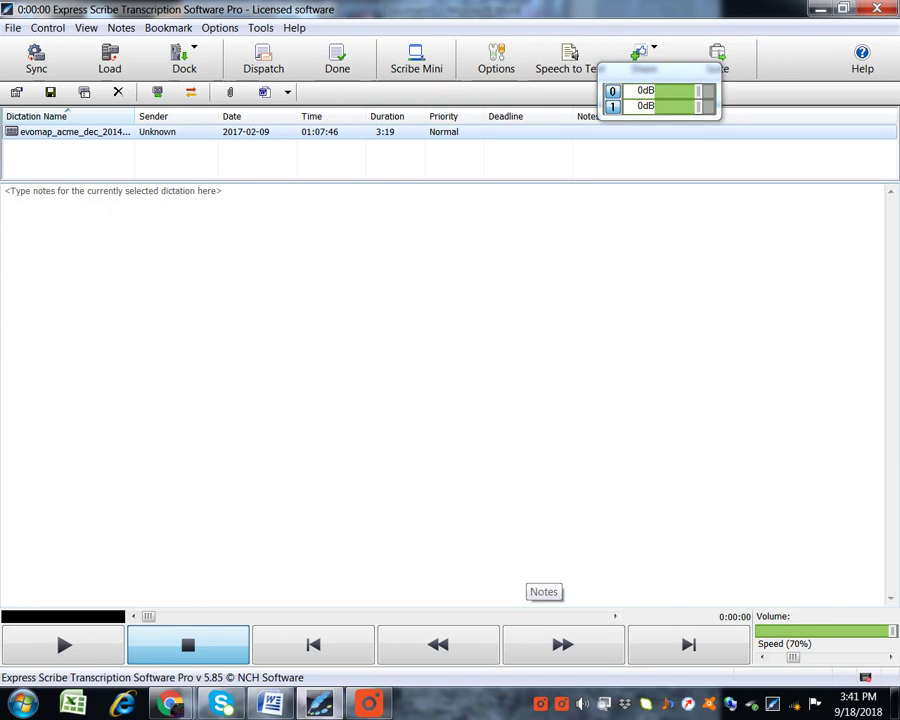
left_click(532, 584)
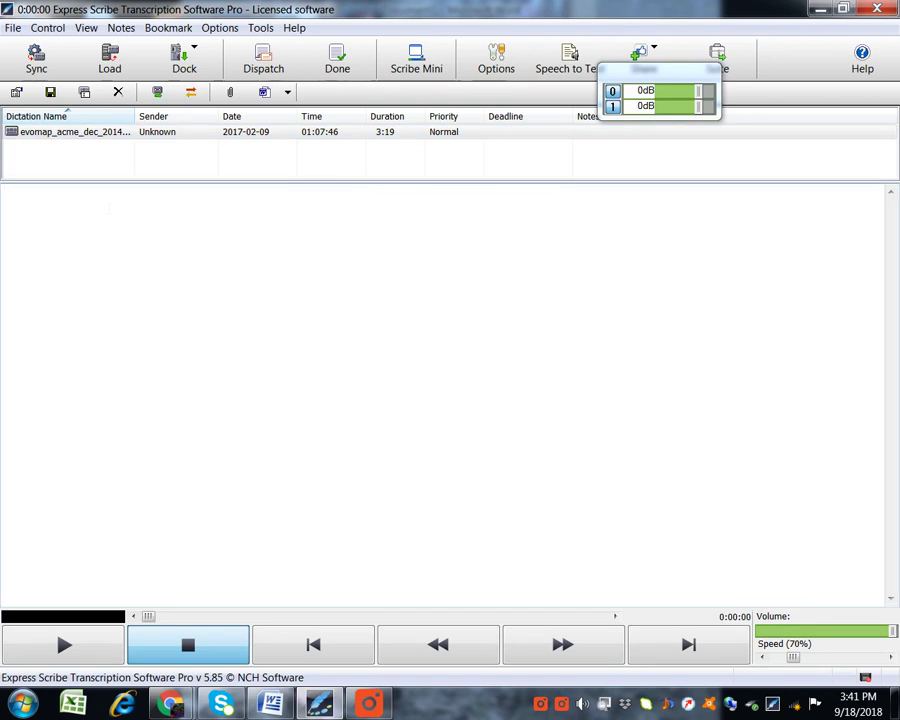
type("Thheerhe")
key("BackSpace")
key("BackSpace")
key("BackSpace")
key("BackSpace")
key("BackSpace")
key("BackSpace")
key("BackSpace")
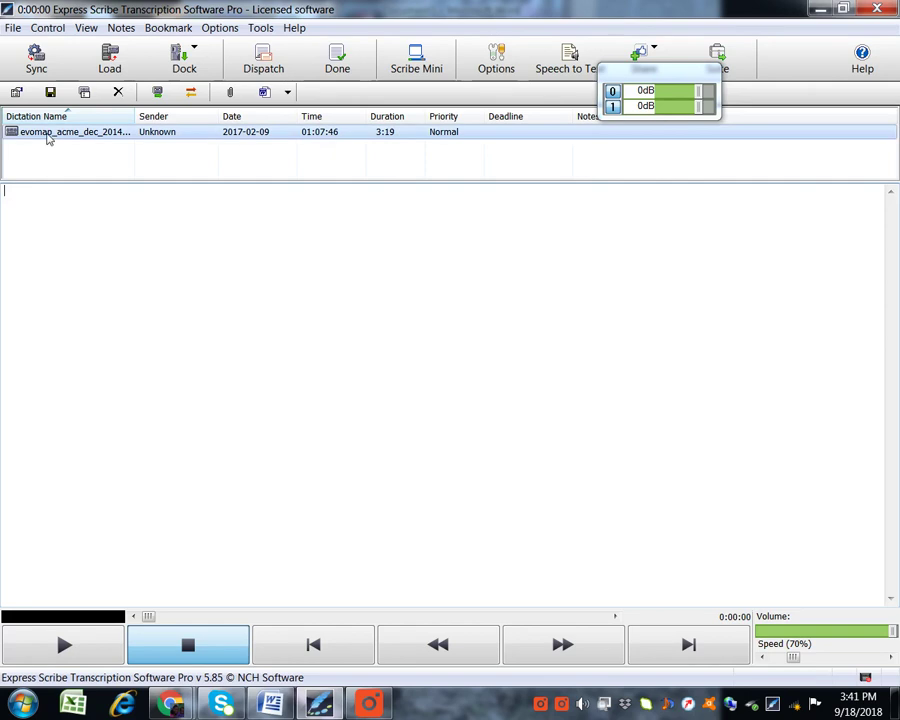
left_click(12, 28)
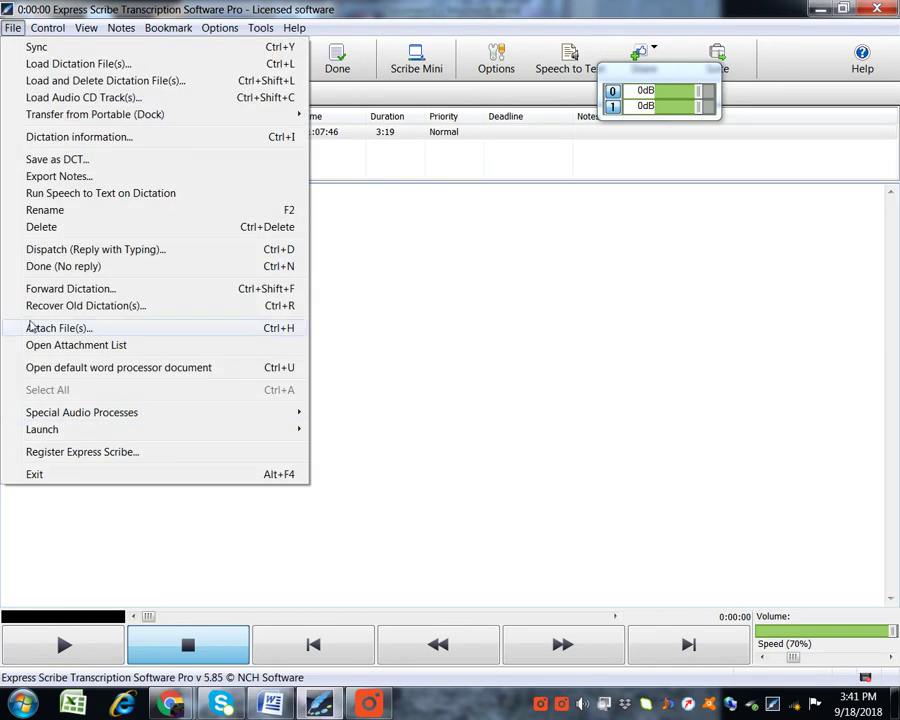
mouse_move(74, 418)
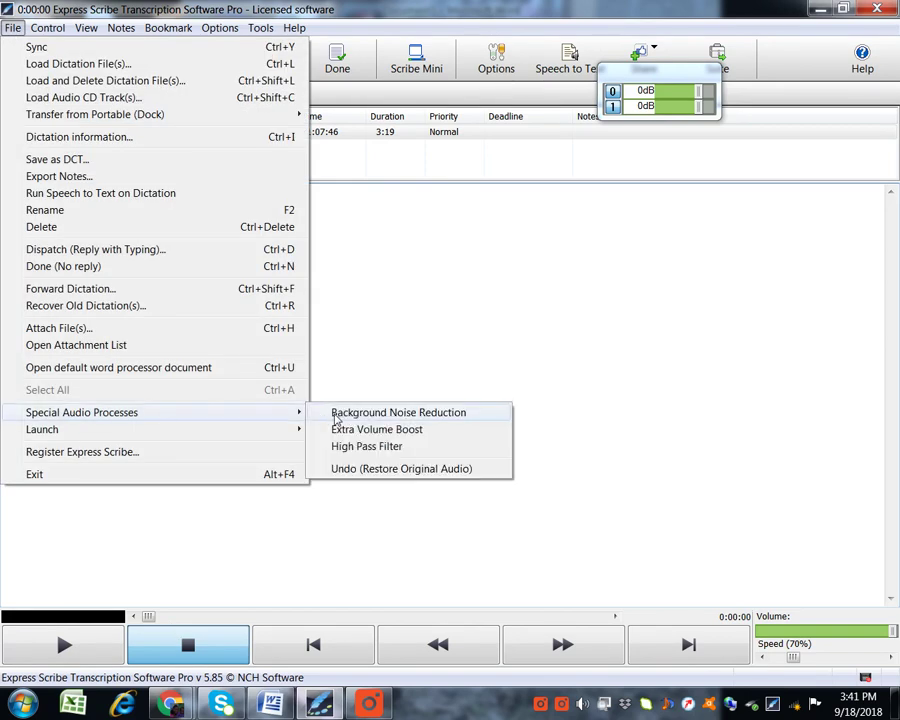
left_click(342, 416)
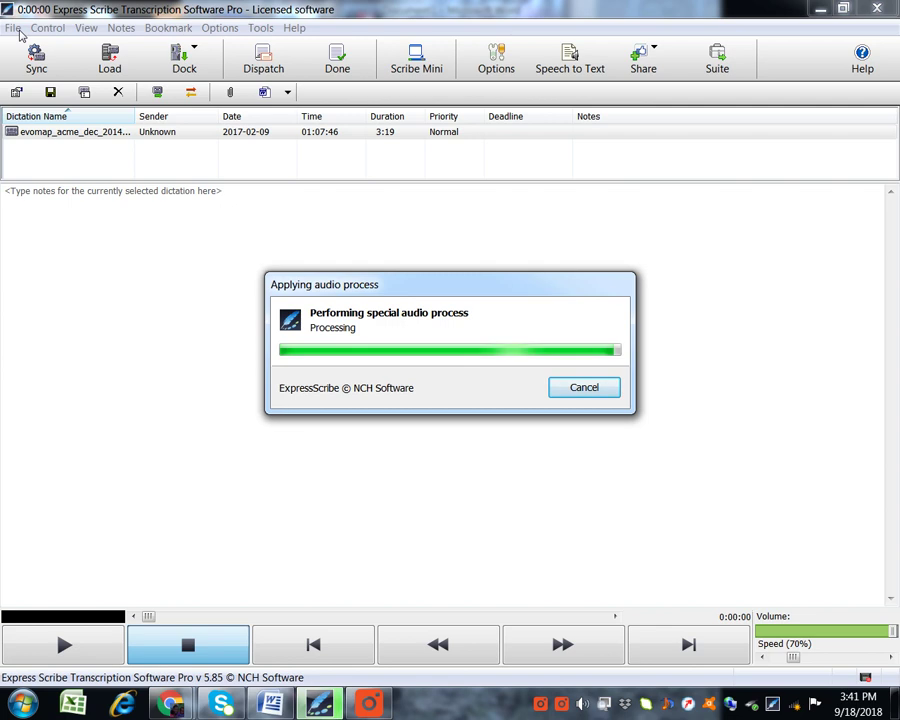
left_click(13, 28)
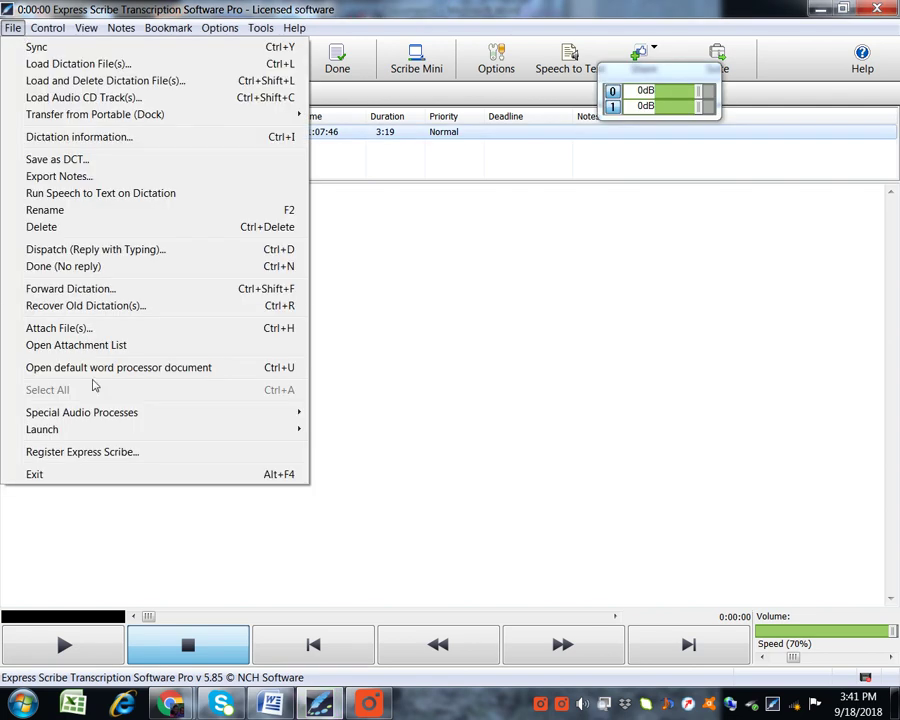
mouse_move(113, 420)
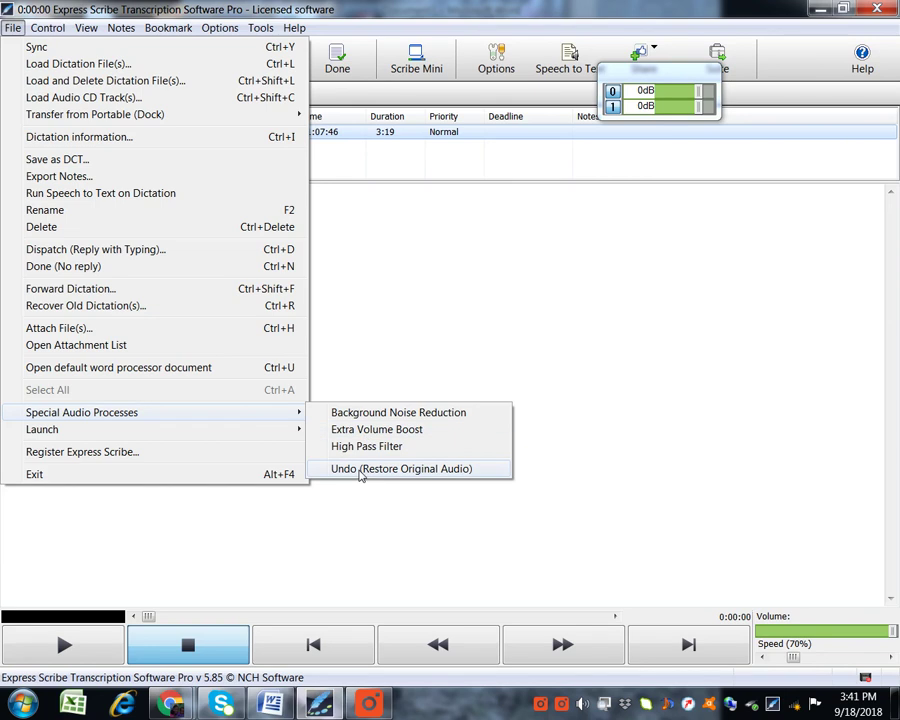
left_click(360, 470)
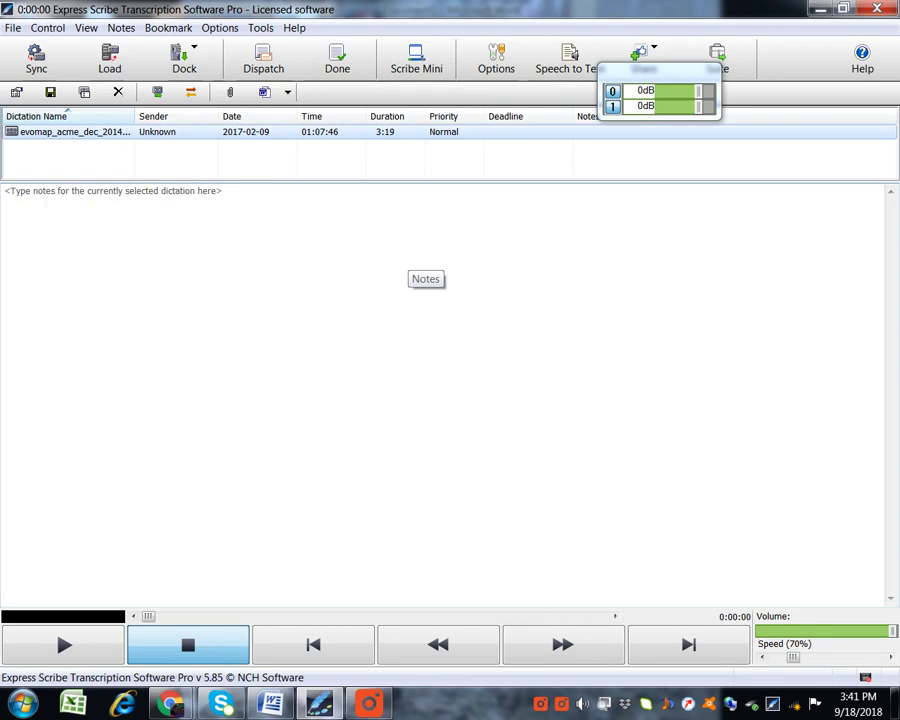
- Transcribe 'Now it's time to build your one page business plan' into the notes while playing the dictation
key("F9")
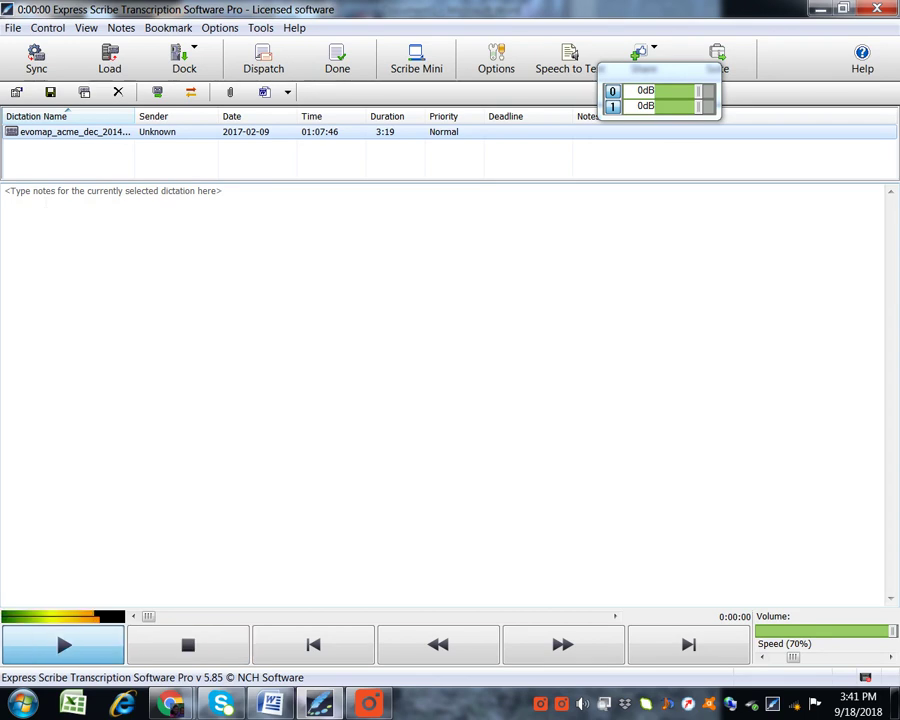
key("F4")
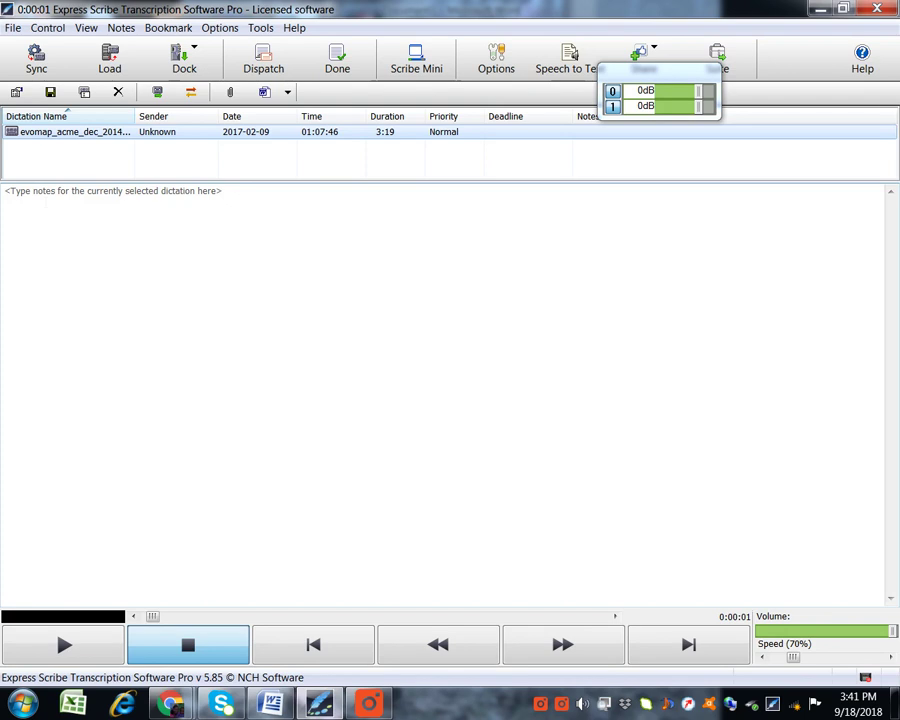
left_click(5, 191)
type("N")
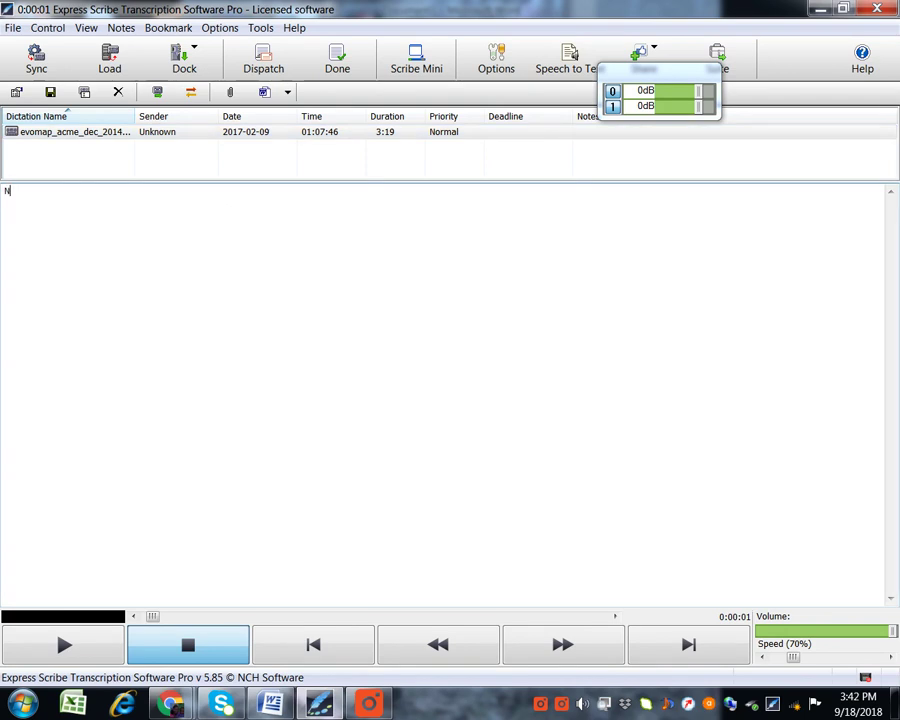
type("ow it's time")
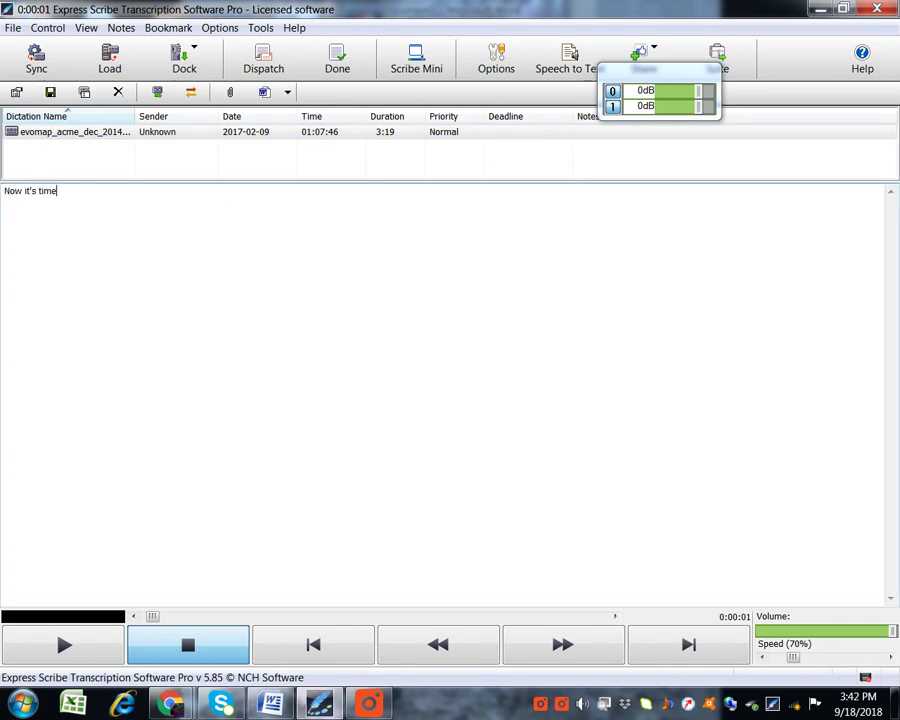
type(" to build your")
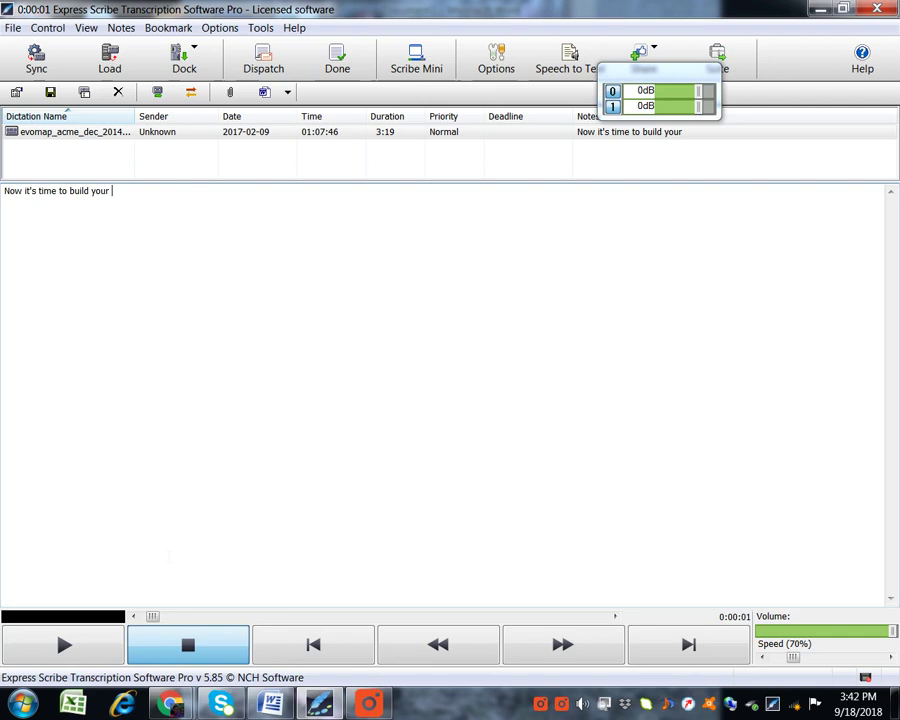
key("F9")
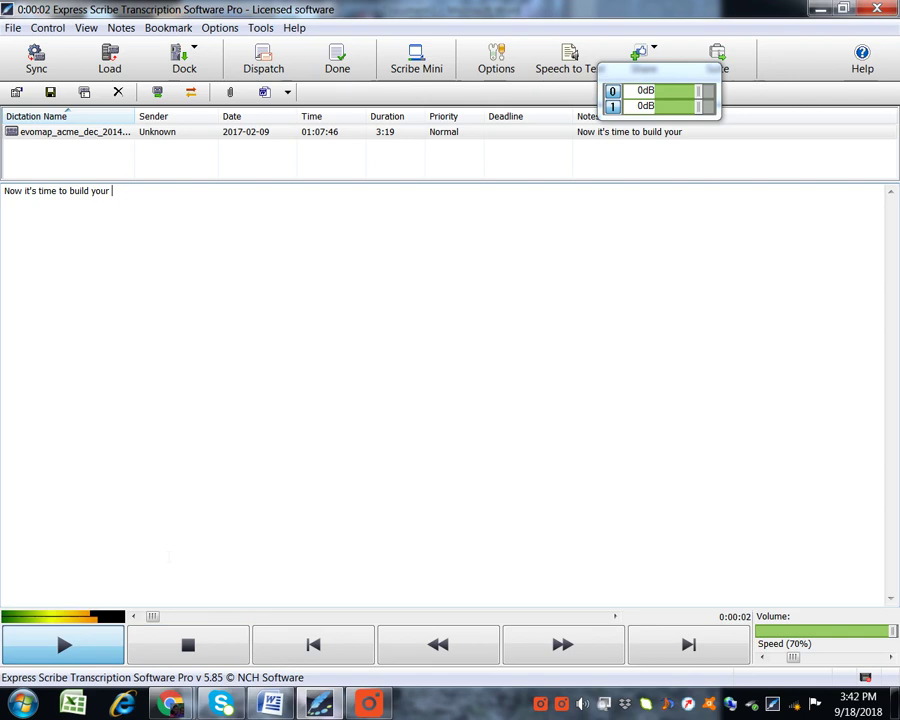
key("F4")
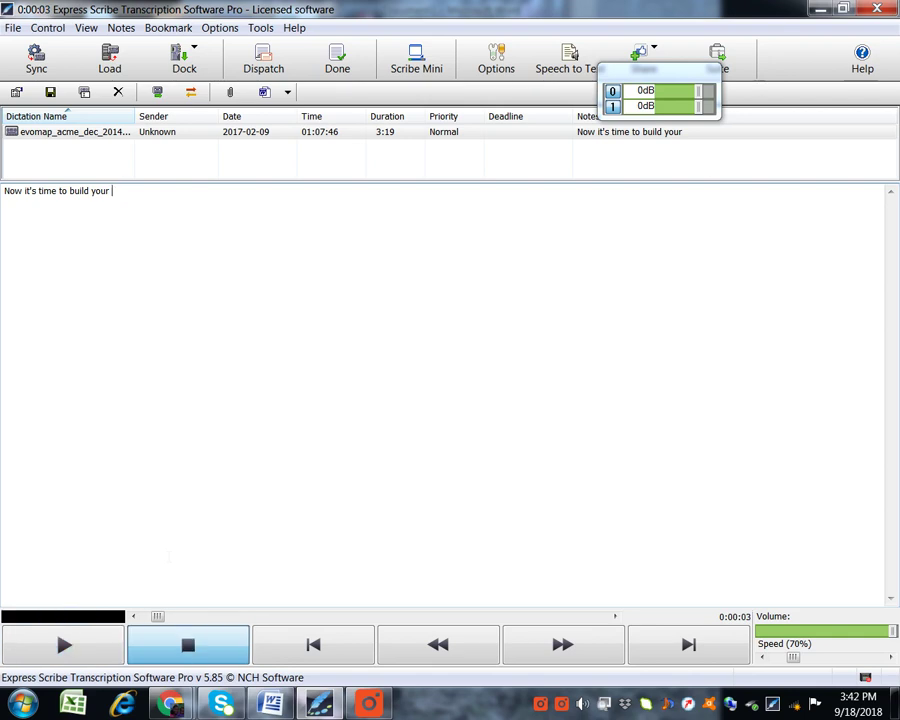
type("ow")
type("e page business pal")
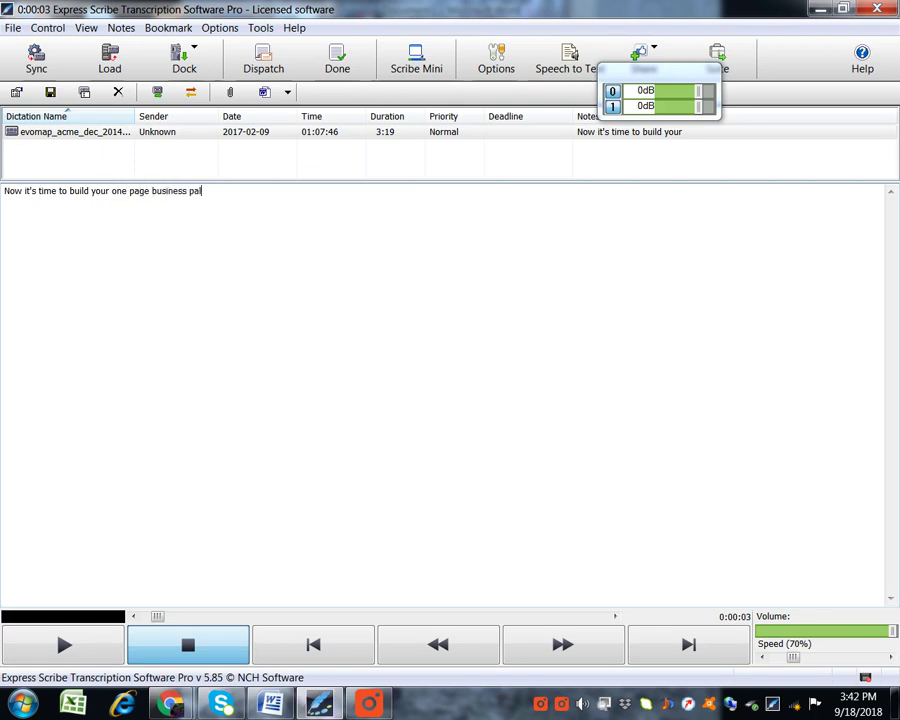
type("nlan")
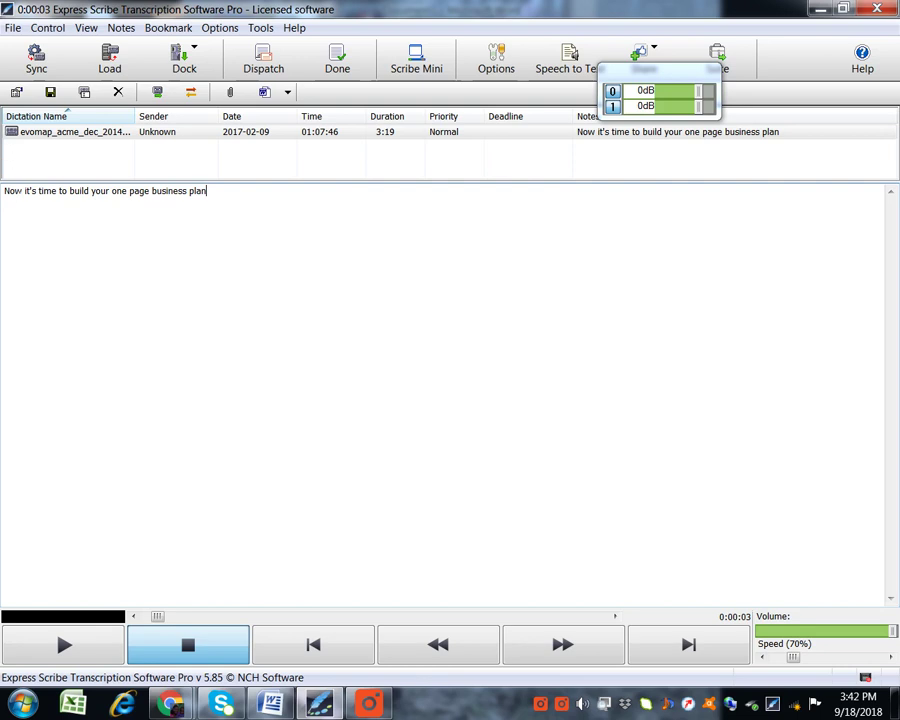
- Copy the whole transcribed sentence from the notes and bring Word forward
left_click_drag(4, 190, 29, 190)
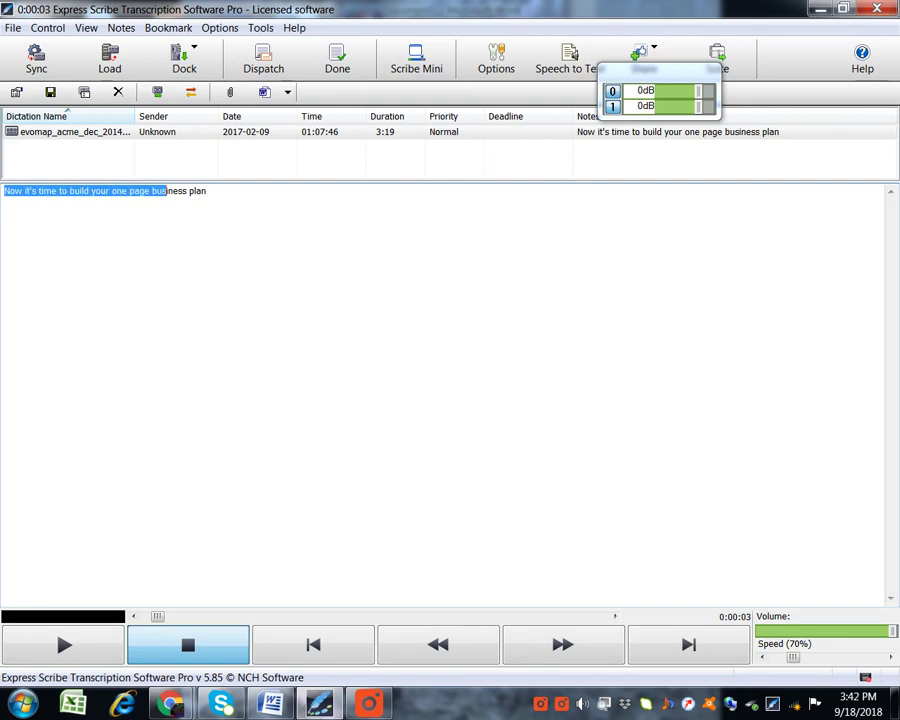
left_click_drag(166, 191, 210, 192)
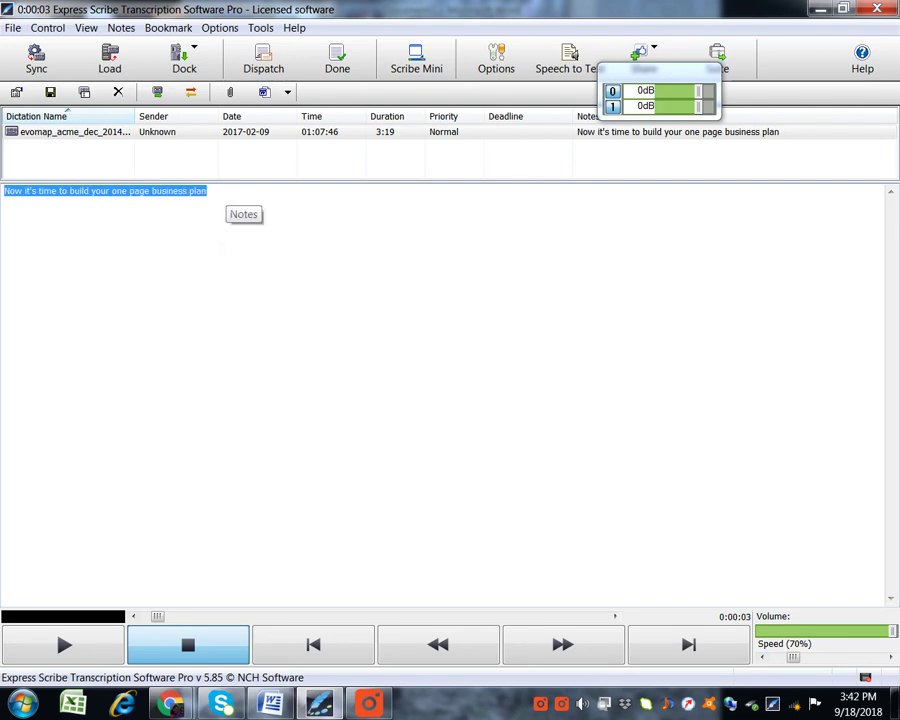
right_click(389, 316)
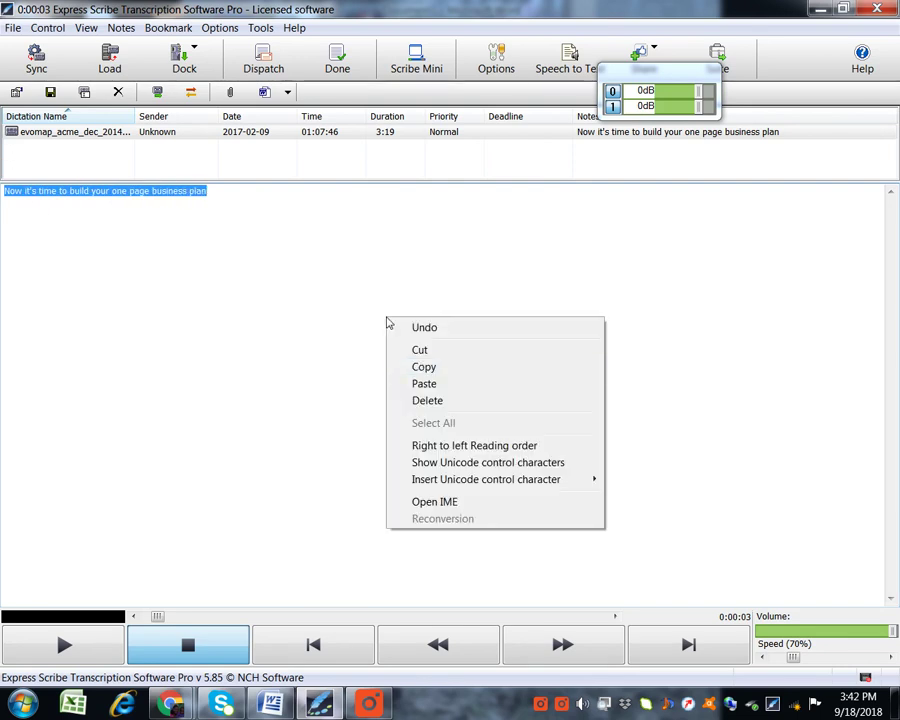
left_click(422, 368)
left_click(272, 704)
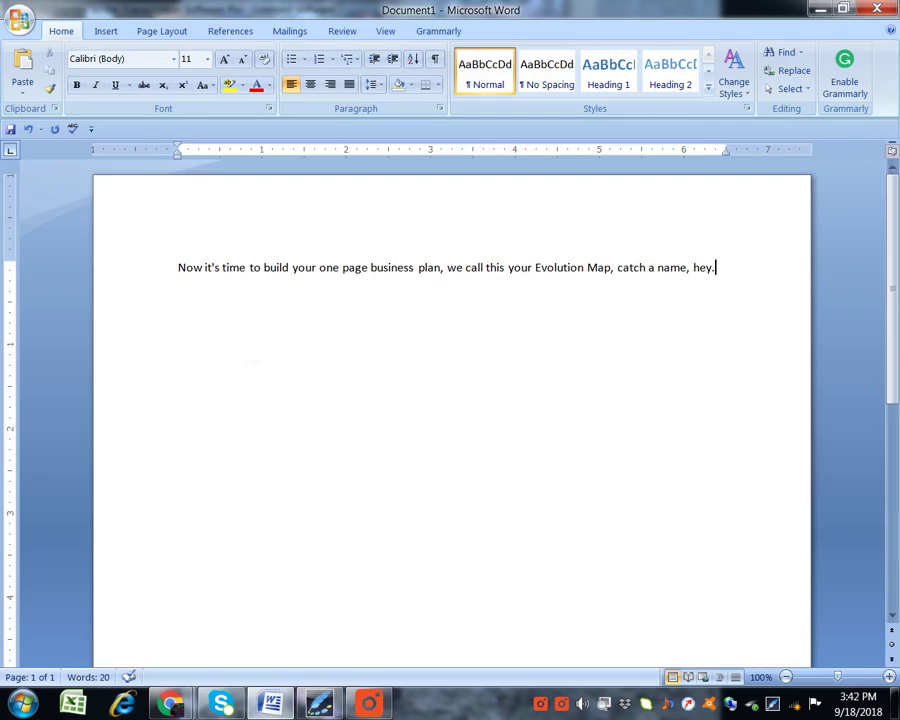
- Dismiss Word's editing menu without pasting and return to Express Scribe
right_click(251, 266)
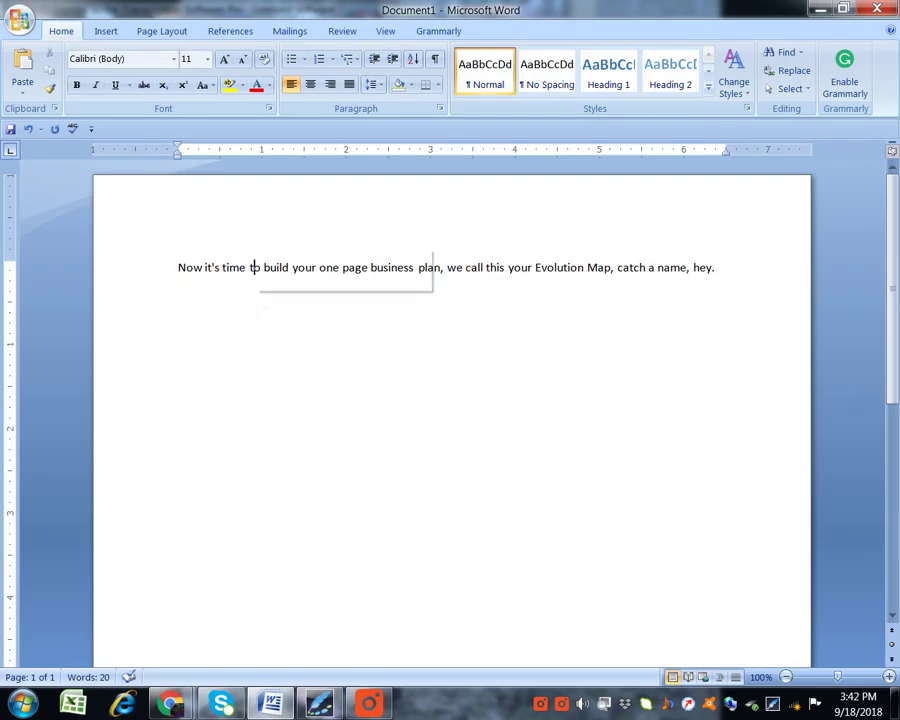
left_click(186, 386)
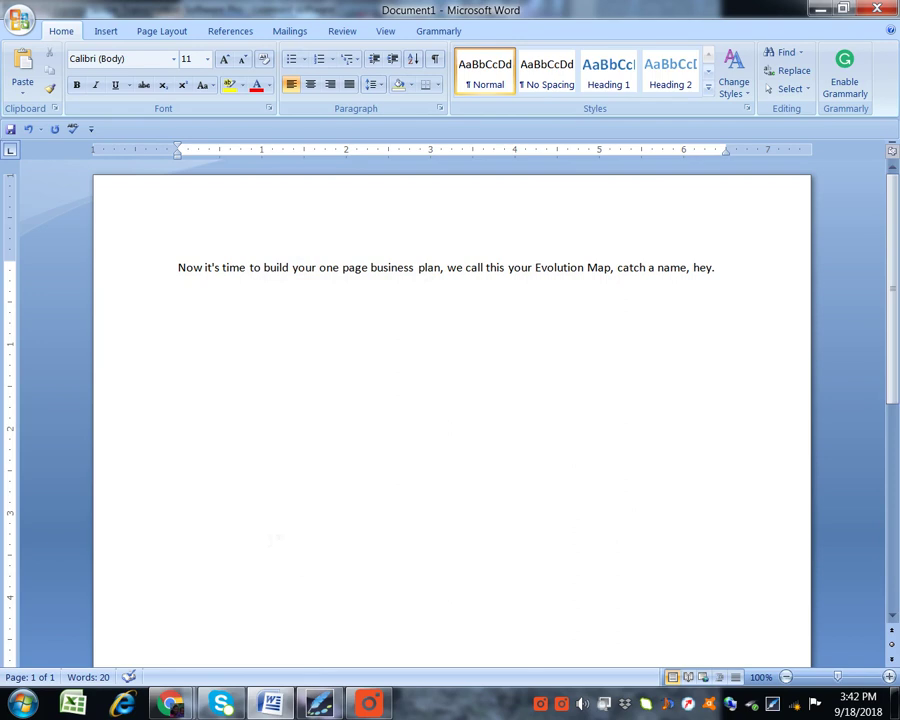
left_click(320, 703)
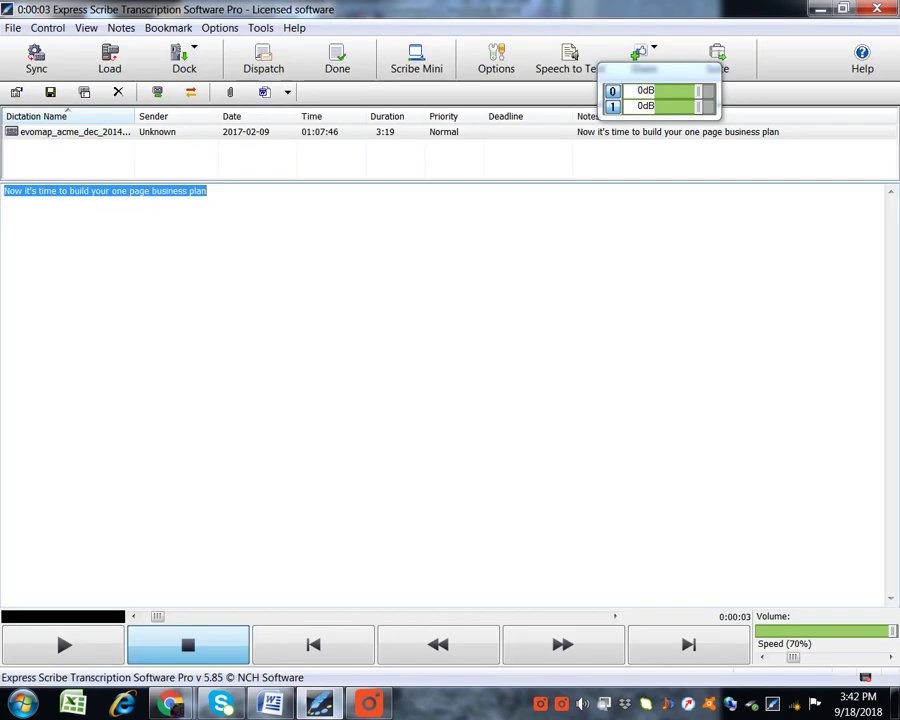
- Switch to the Scribe Mini player, move it fully on-screen, then restore the full window
left_click(428, 66)
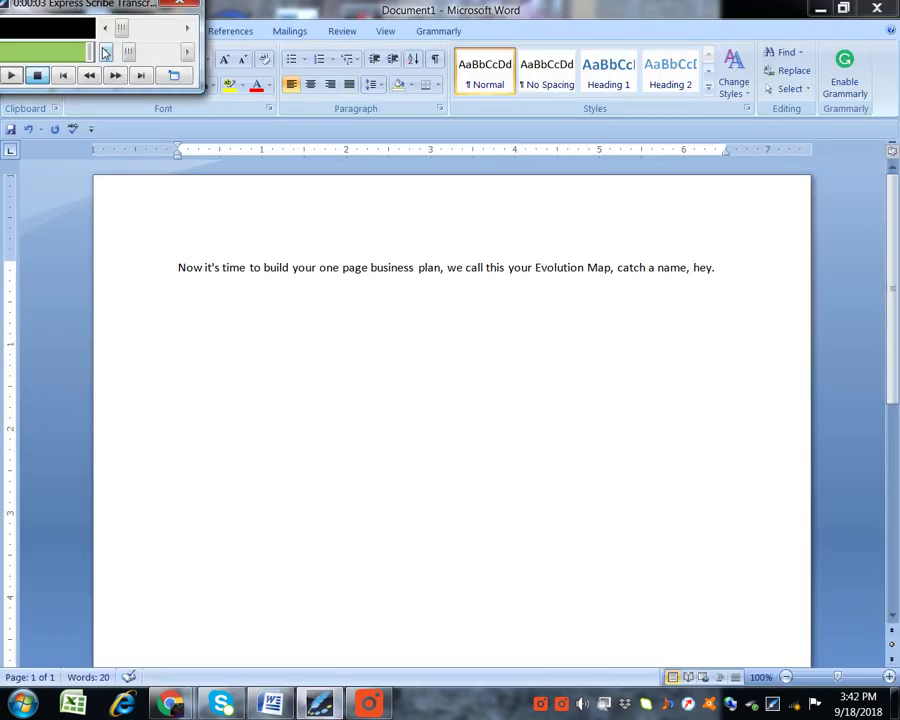
left_click_drag(111, 13, 121, 57)
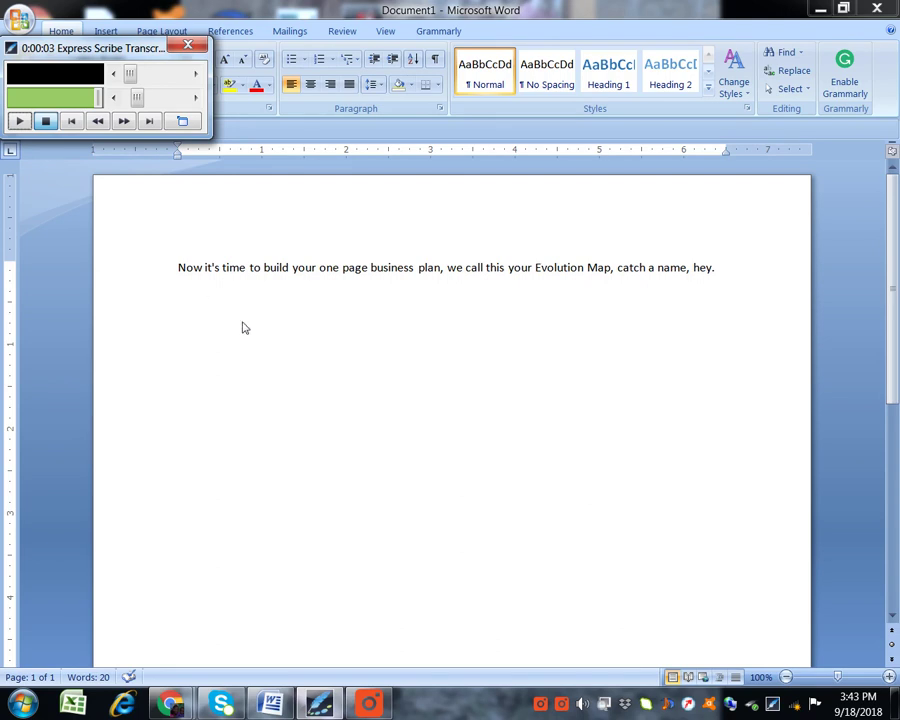
left_click(183, 123)
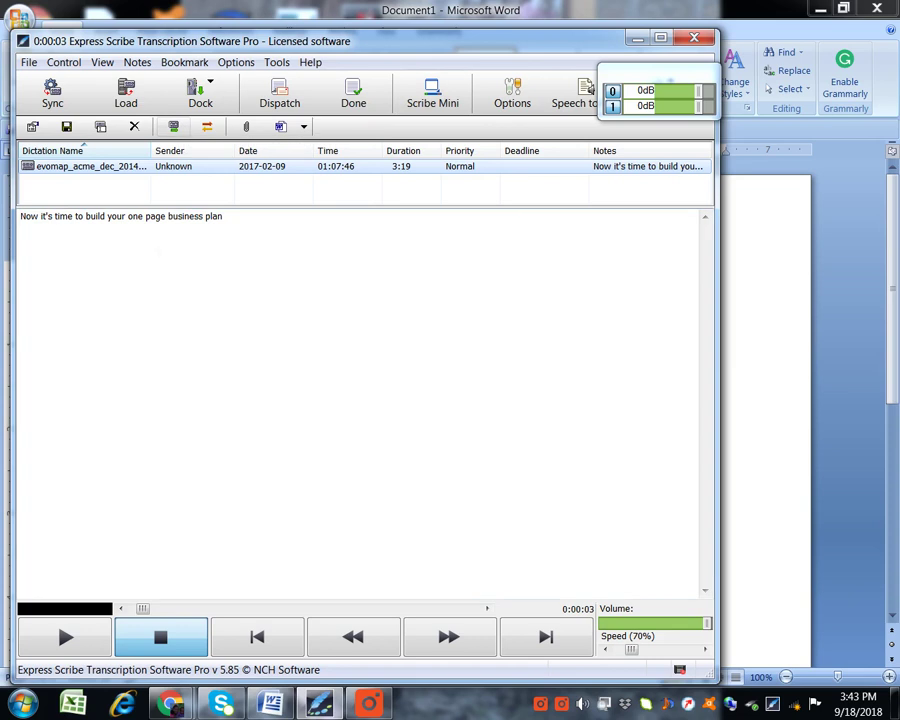